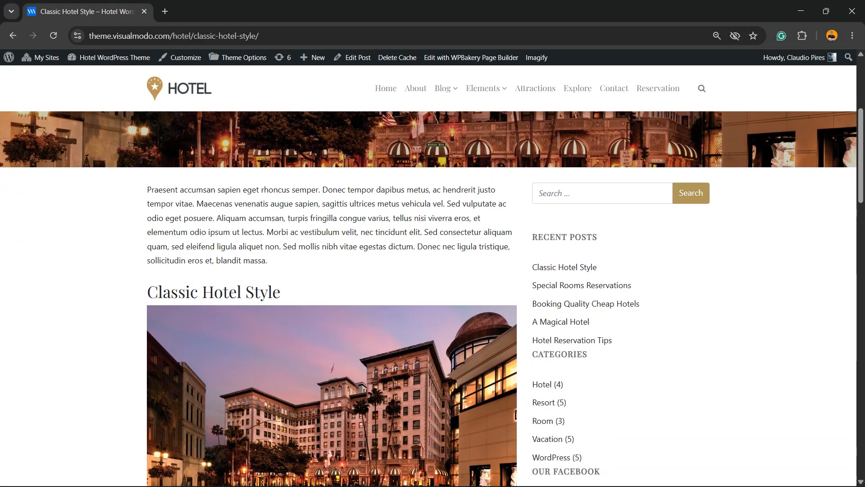
# Step: Examine the Classic Hotel Style post, especially the spacing between the widgets in its sidebar
pyautogui.scroll(-3, 428, 297)
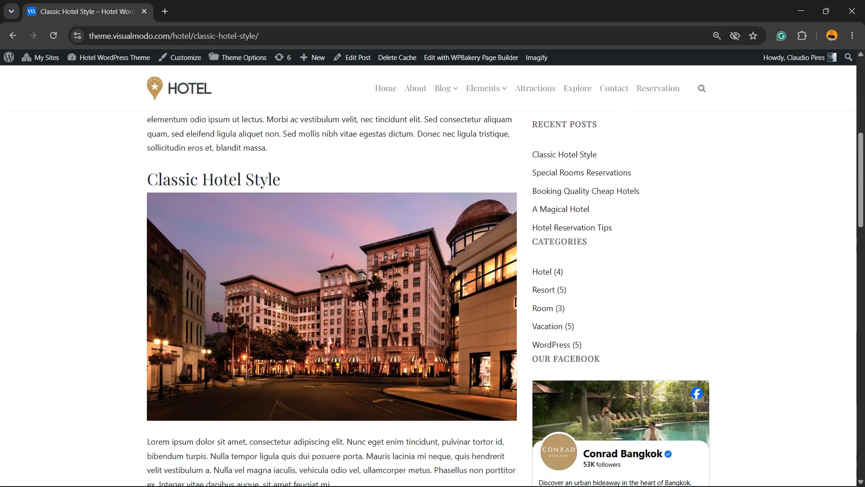
pyautogui.scroll(5, 428, 297)
pyautogui.scroll(-2, 428, 297)
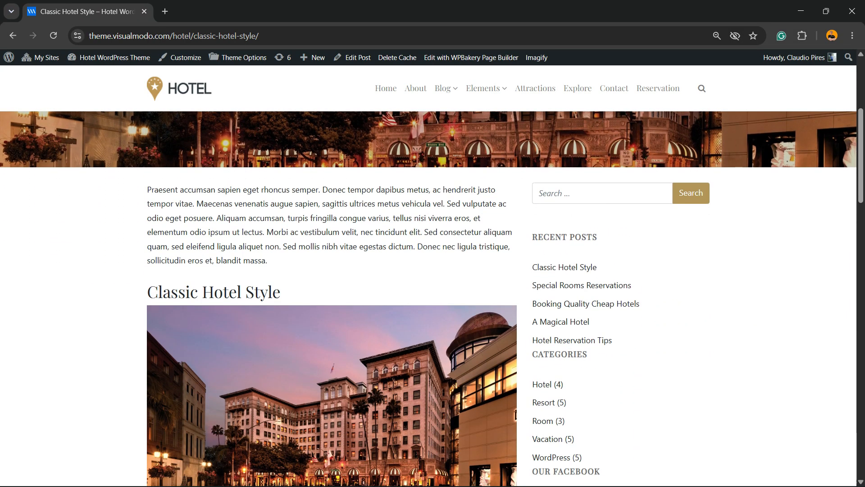
pyautogui.scroll(-2, 428, 297)
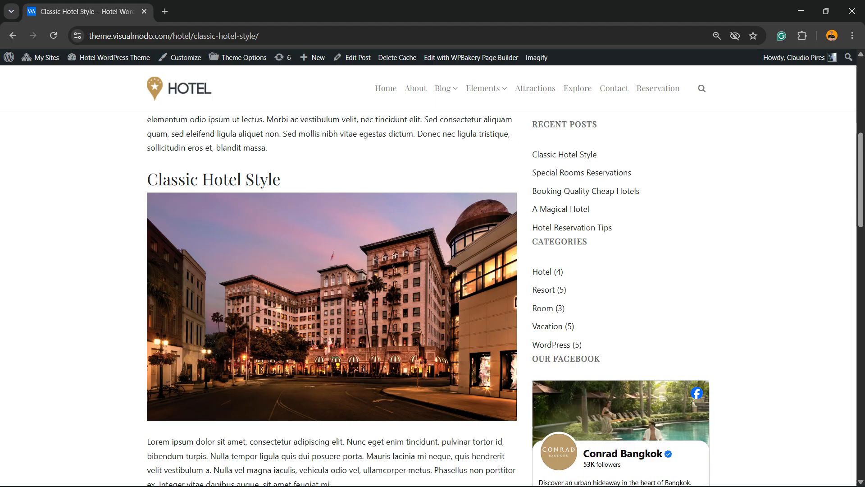
pyautogui.scroll(-3, 428, 298)
pyautogui.scroll(-2, 577, 361)
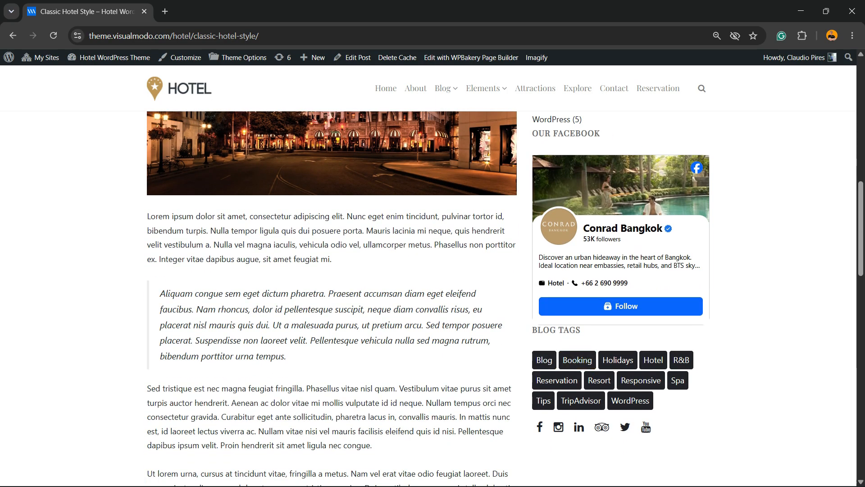
pyautogui.scroll(5, 577, 361)
pyautogui.scroll(7, 563, 432)
pyautogui.scroll(-6, 563, 432)
pyautogui.scroll(4, 563, 432)
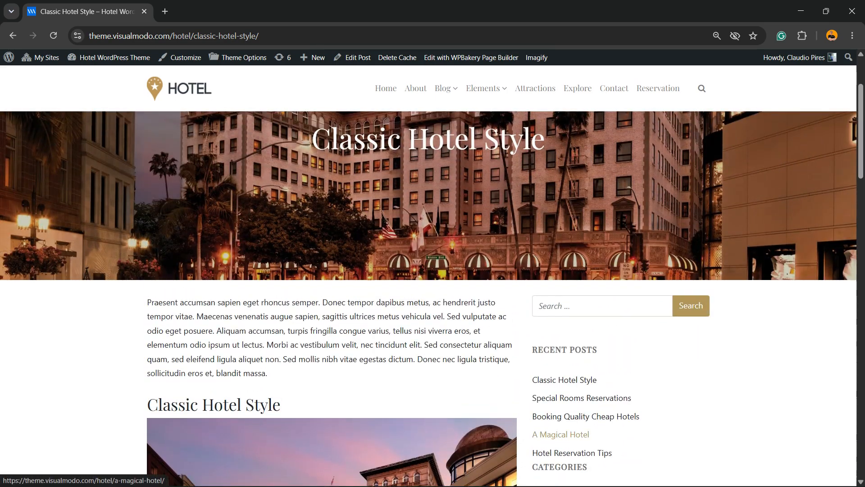
pyautogui.scroll(-2, 563, 433)
pyautogui.scroll(-3, 564, 321)
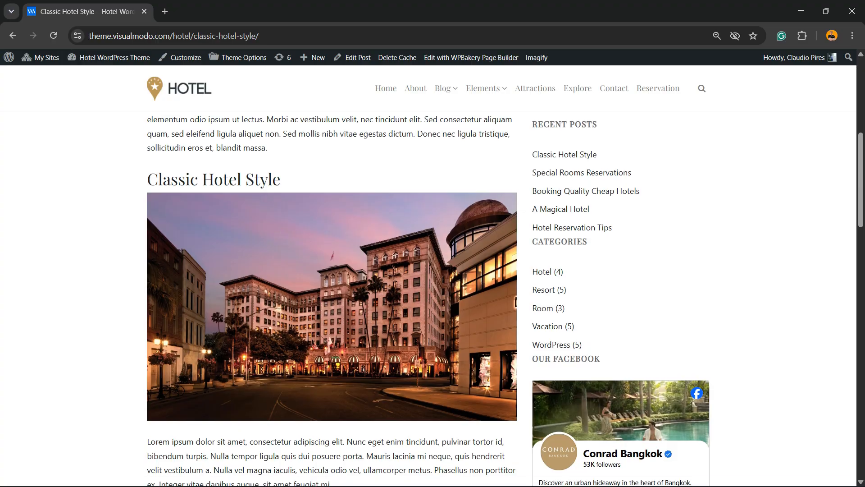
pyautogui.scroll(-9, 331, 297)
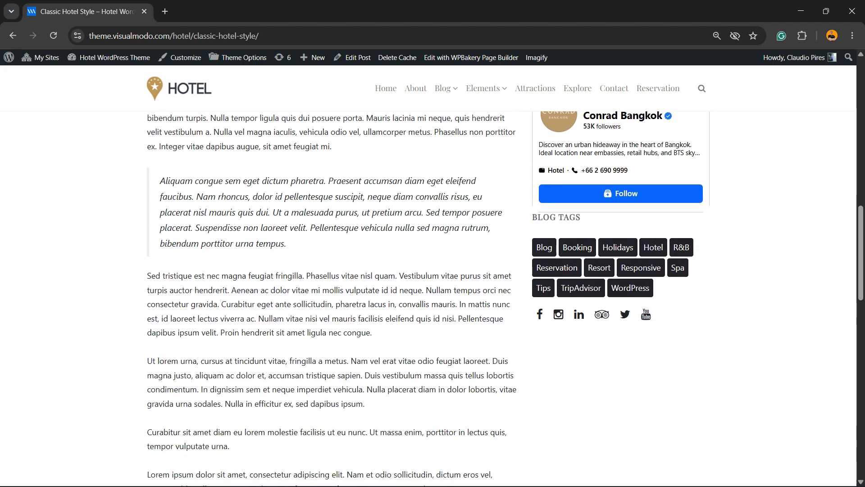
pyautogui.scroll(-5, 428, 298)
pyautogui.scroll(20, 428, 298)
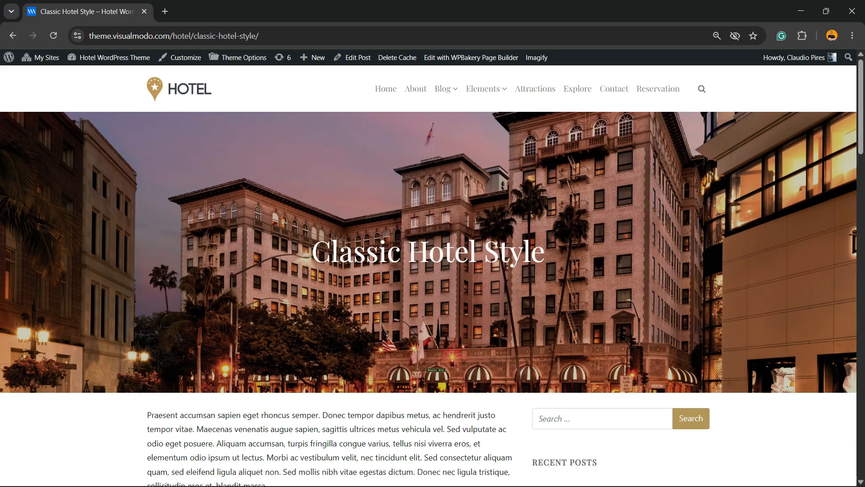
# Step: Open the hotel site's home page in a new tab and go to its WordPress admin dashboard
pyautogui.rightClick(189, 86)
pyautogui.click(253, 101)
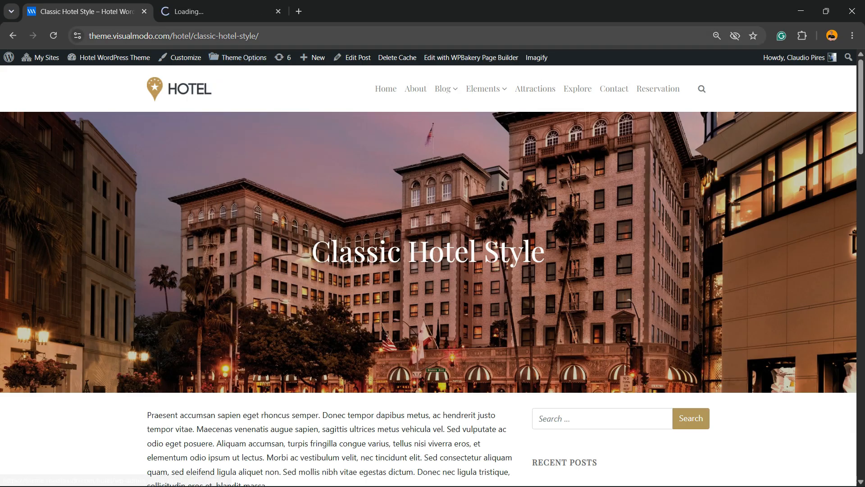
pyautogui.click(217, 11)
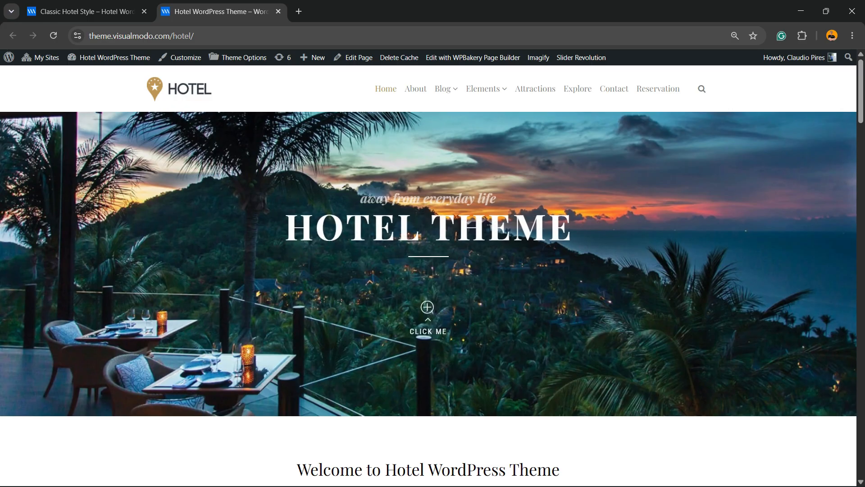
pyautogui.click(252, 36)
pyautogui.click(252, 36)
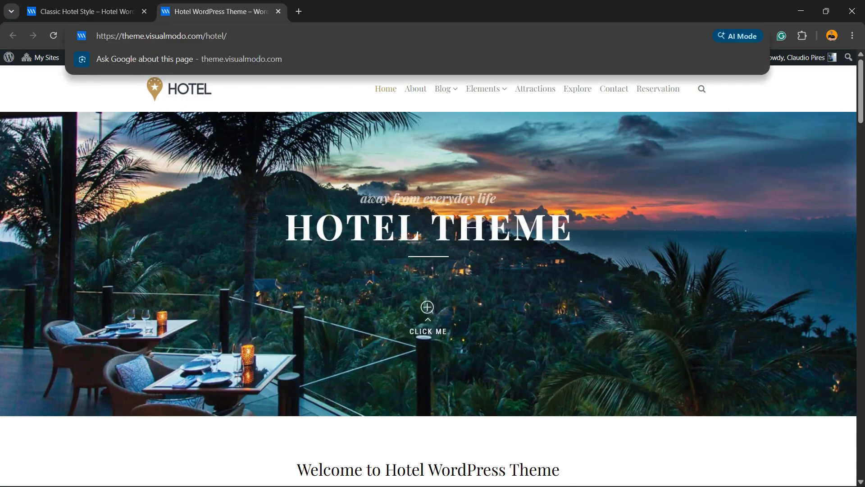
pyautogui.press('Escape')
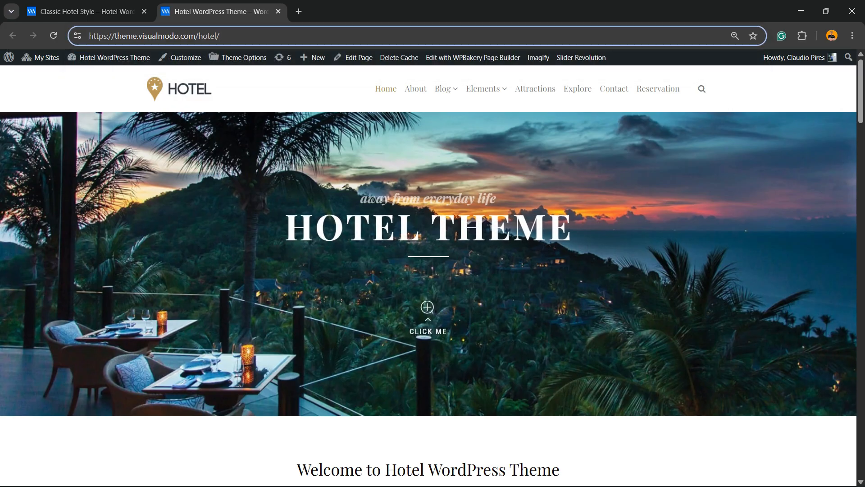
pyautogui.click(113, 57)
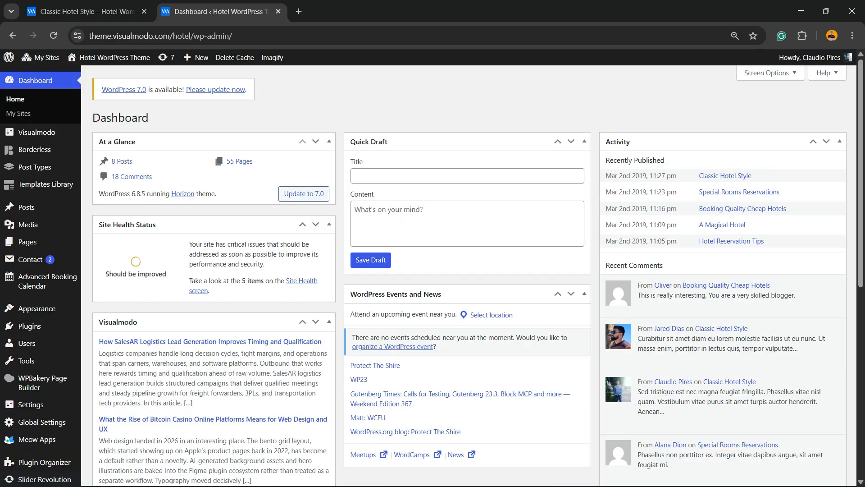
# Step: Open the Widgets editor in the site's appearance settings
pyautogui.scroll(-3, 31, 253)
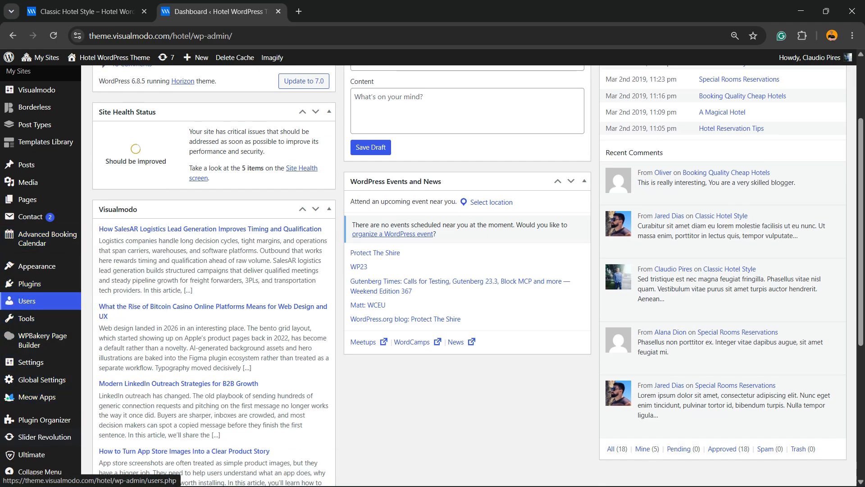
pyautogui.moveTo(36, 266)
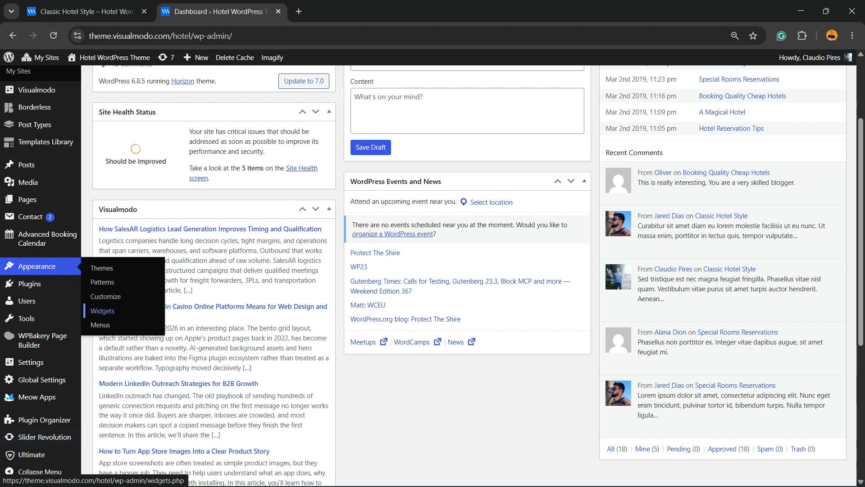
pyautogui.click(102, 311)
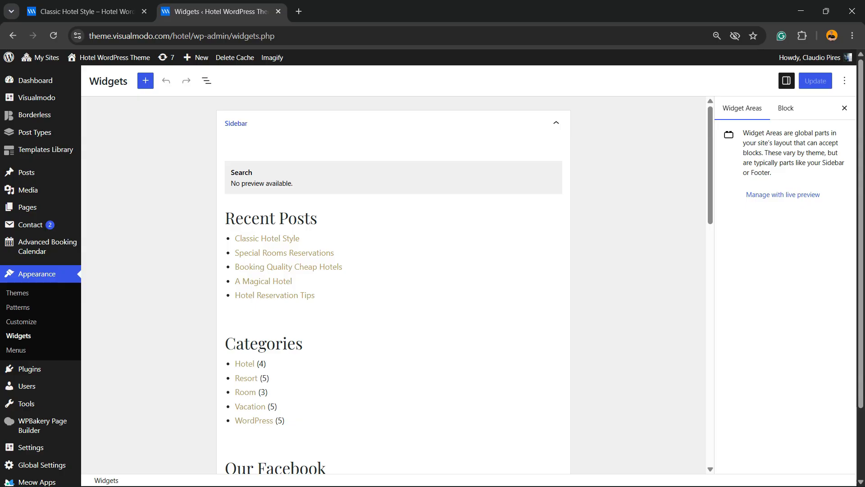
# Step: Look through the available widget areas, from the Sidebar down to the footer and extra areas
pyautogui.scroll(-12, 394, 284)
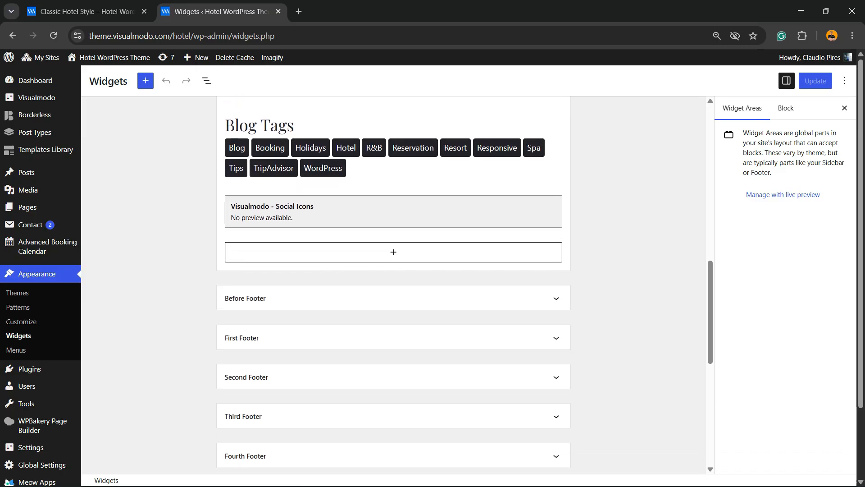
pyautogui.click(393, 298)
pyautogui.click(394, 298)
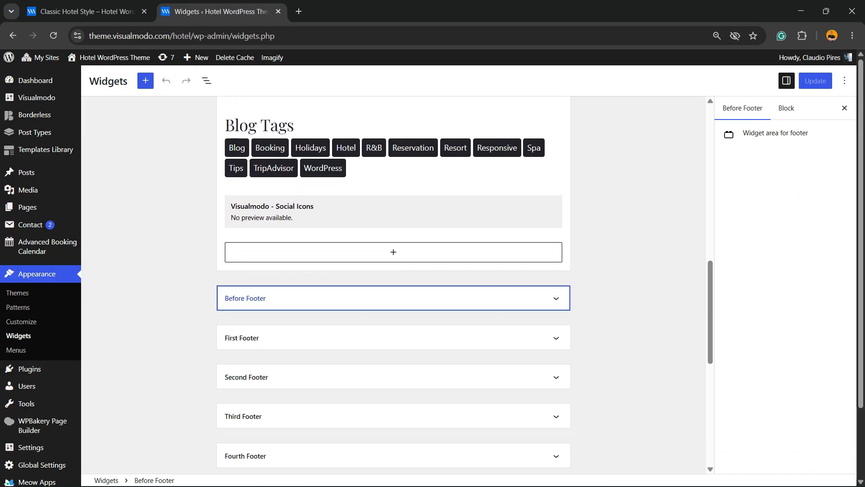
pyautogui.scroll(-2, 394, 298)
pyautogui.click(393, 225)
pyautogui.click(394, 224)
pyautogui.scroll(-2, 393, 225)
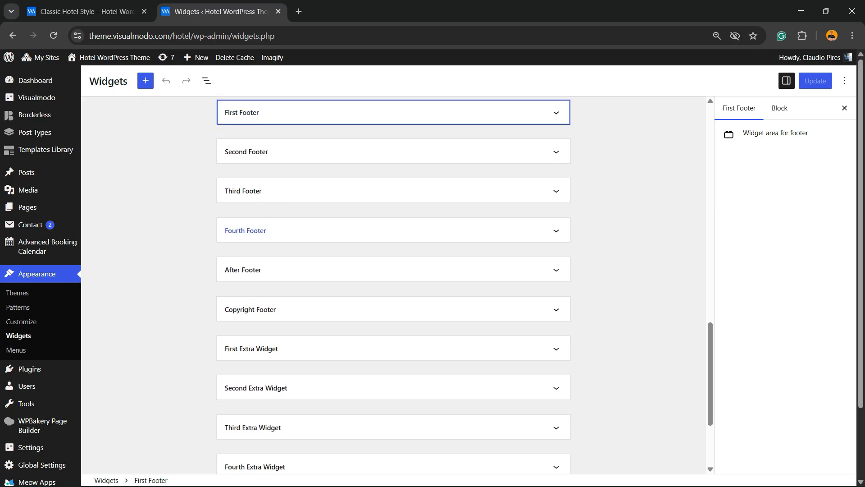
pyautogui.click(393, 192)
pyautogui.click(393, 191)
pyautogui.scroll(6, 394, 191)
pyautogui.scroll(10, 394, 284)
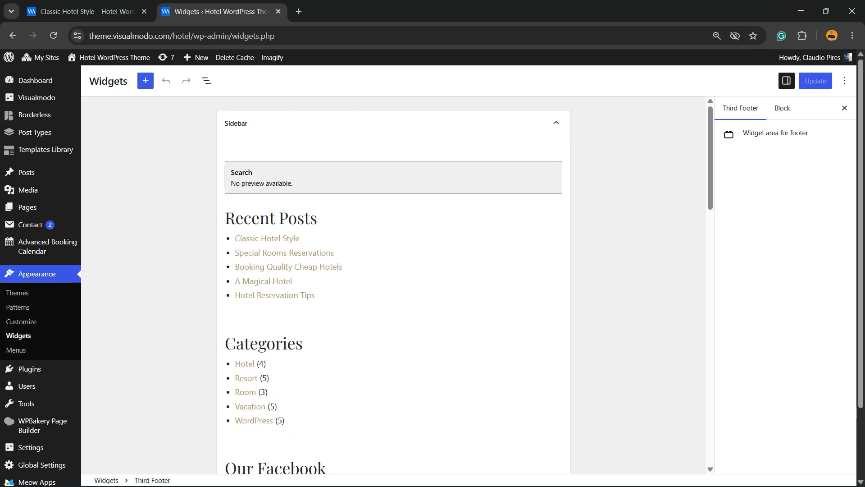
# Step: Compare the sidebar on the Classic Hotel Style post with the blocks in the Sidebar widget area
pyautogui.click(87, 11)
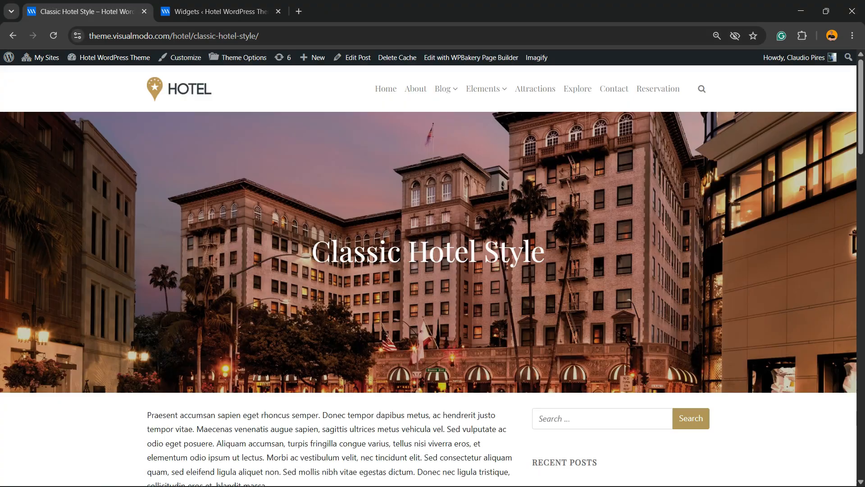
pyautogui.scroll(-5, 428, 270)
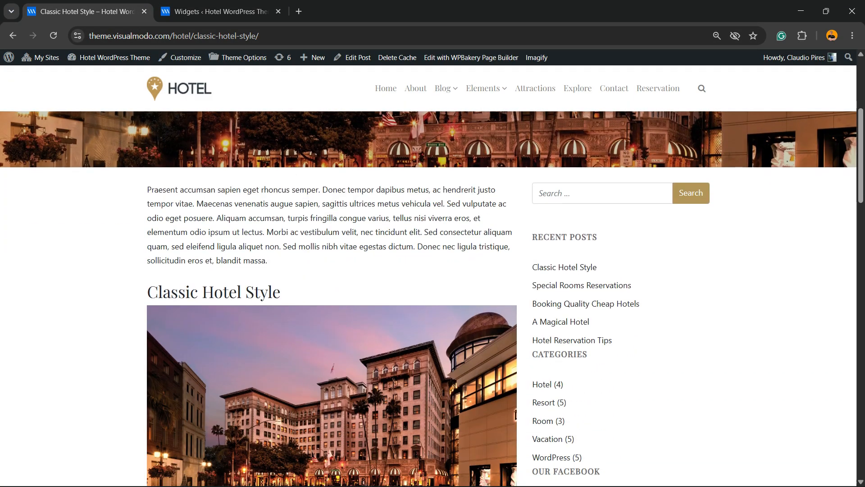
pyautogui.click(221, 11)
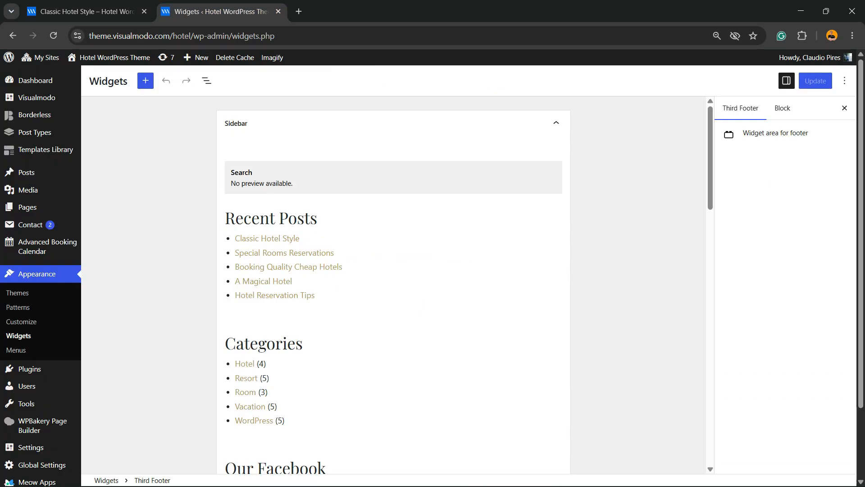
pyautogui.scroll(-11, 394, 284)
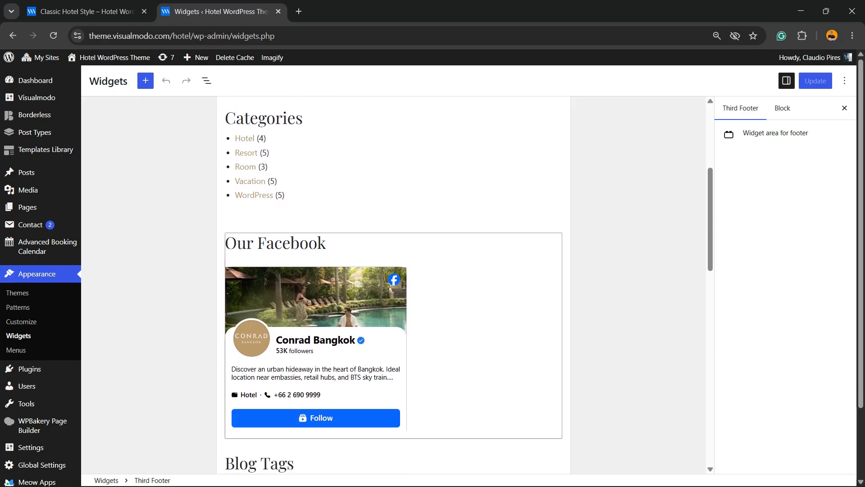
pyautogui.scroll(-3, 393, 284)
pyautogui.scroll(12, 394, 284)
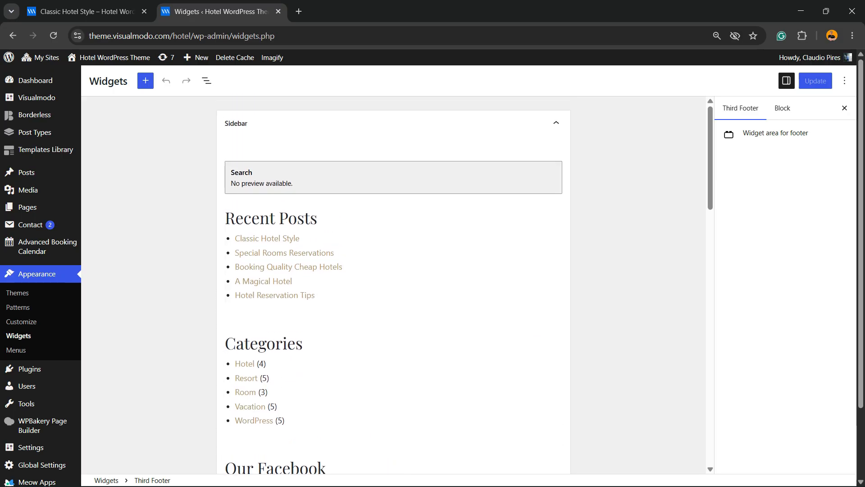
pyautogui.click(85, 12)
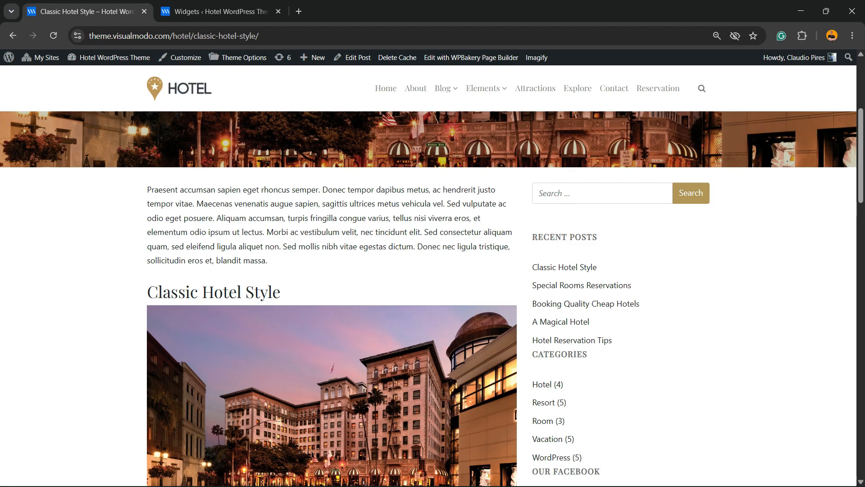
pyautogui.click(216, 11)
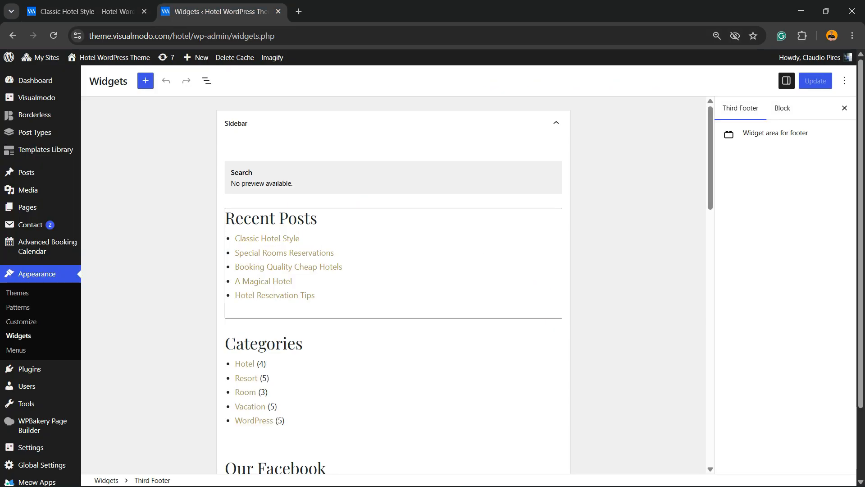
# Step: Insert a Spacer block between Recent Posts and Categories in the Sidebar widget area and shrink its height to about 33 px
pyautogui.scroll(-3, 393, 270)
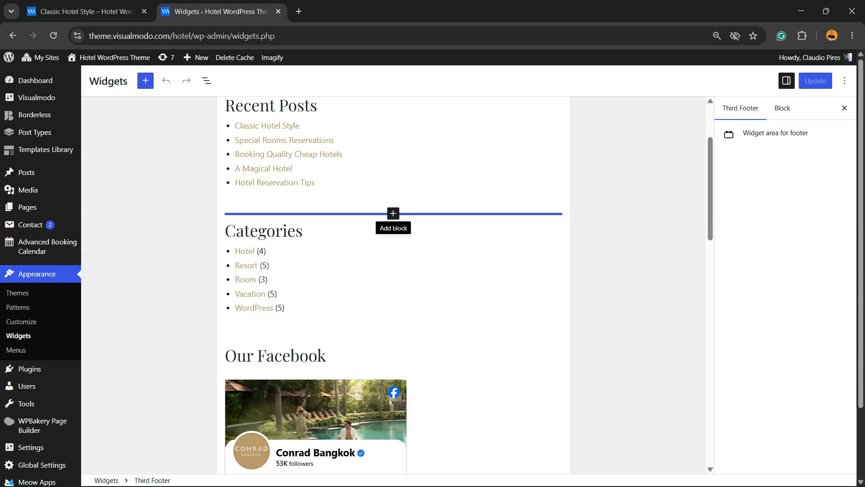
pyautogui.click(393, 213)
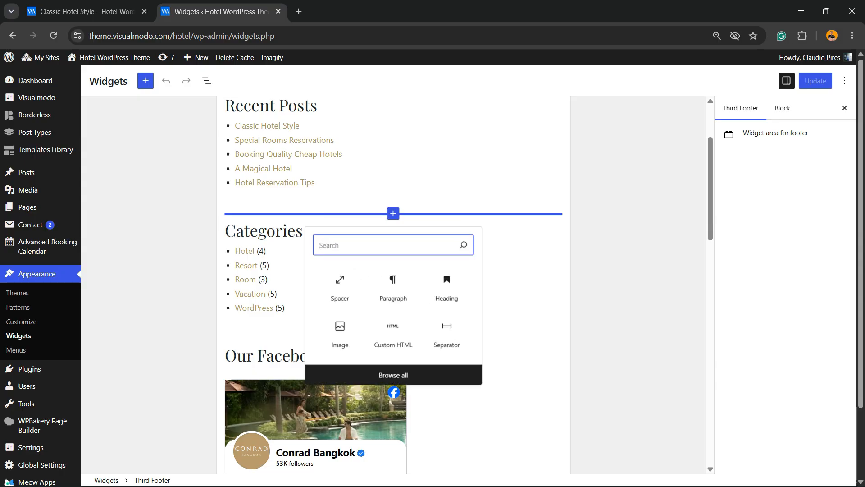
pyautogui.click(631, 226)
pyautogui.moveTo(393, 213)
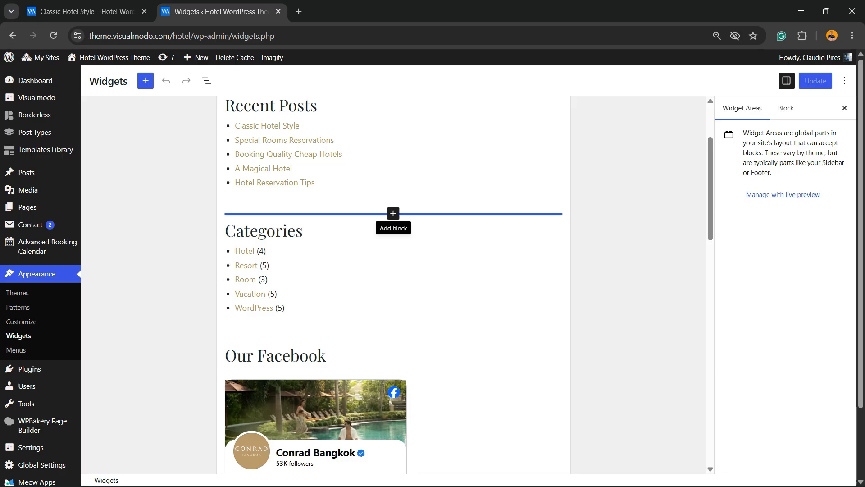
pyautogui.click(393, 213)
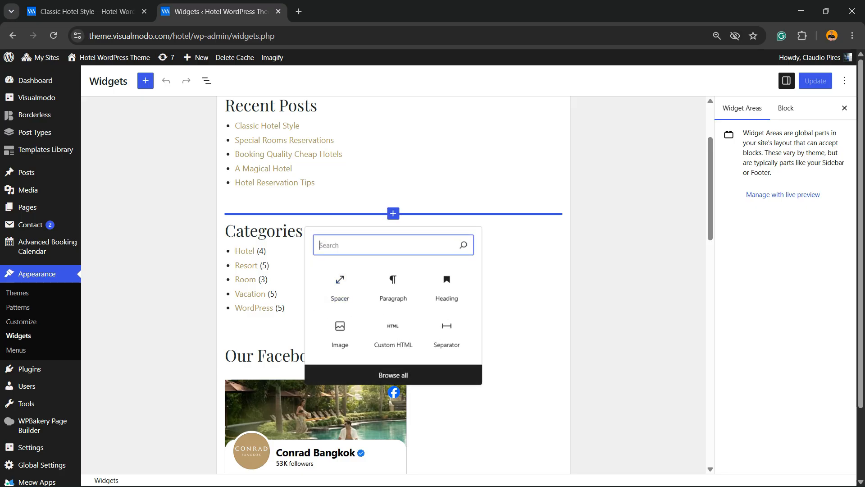
pyautogui.write('s')
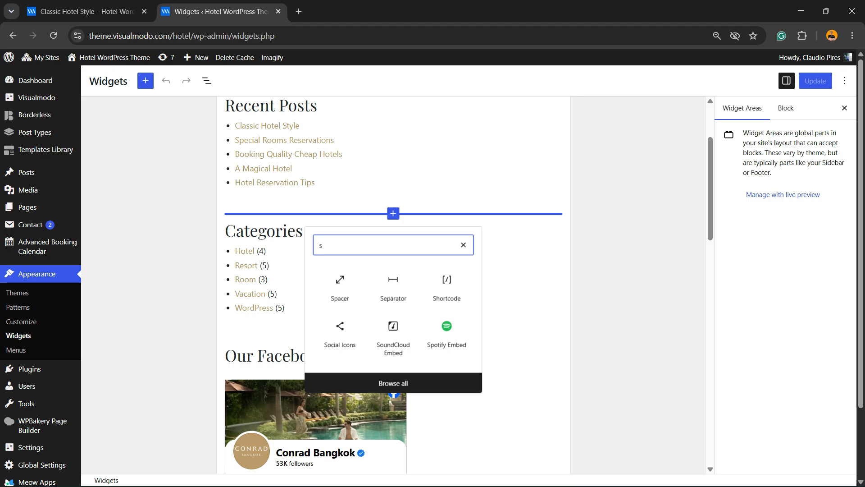
pyautogui.write('pace')
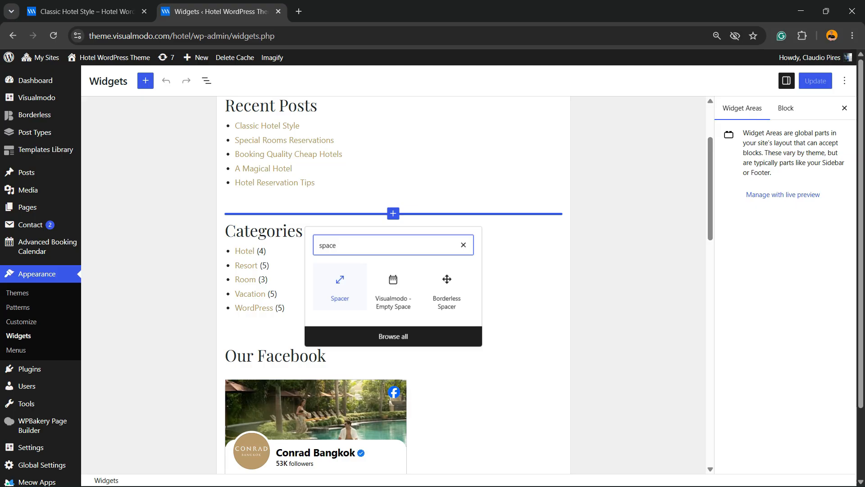
pyautogui.click(340, 286)
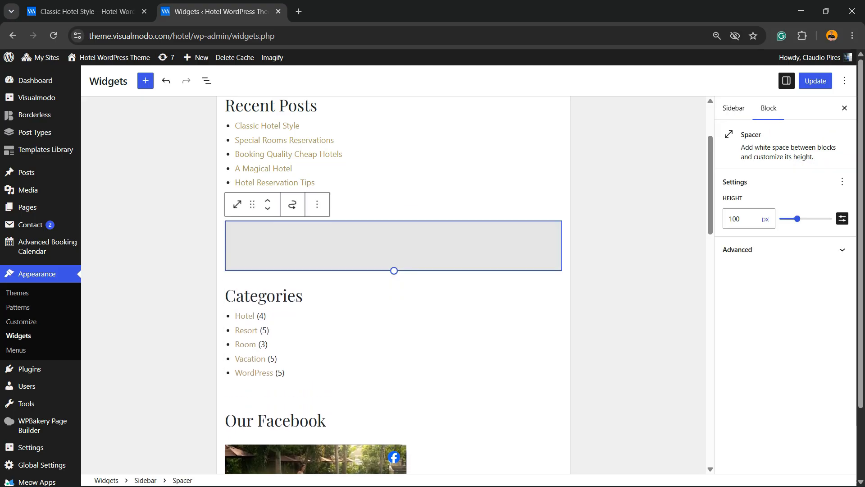
pyautogui.moveTo(394, 271); pyautogui.dragTo(394, 236)
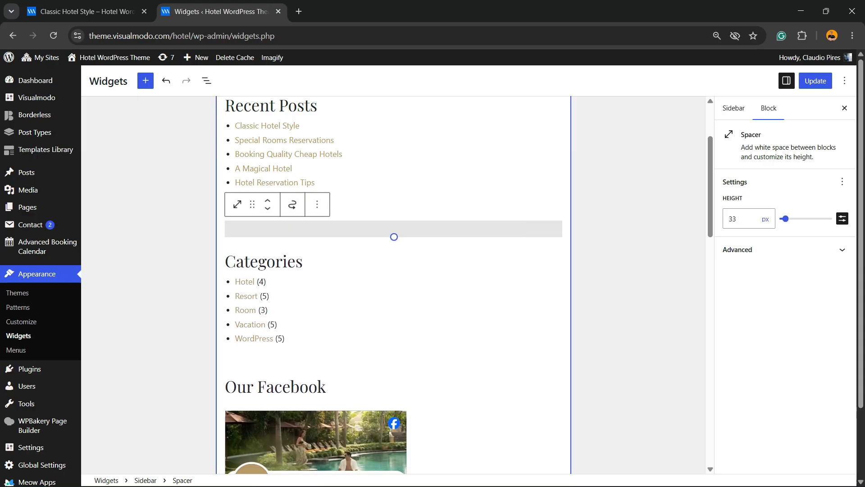
# Step: Look at the height unit options and the advanced settings of the Spacer block between Recent Posts and Categories
pyautogui.hotkey('ctrl', '+')
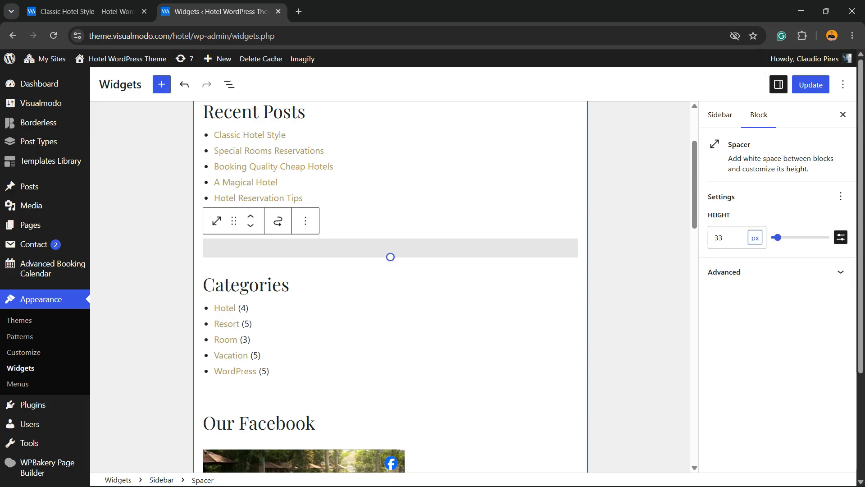
pyautogui.click(755, 237)
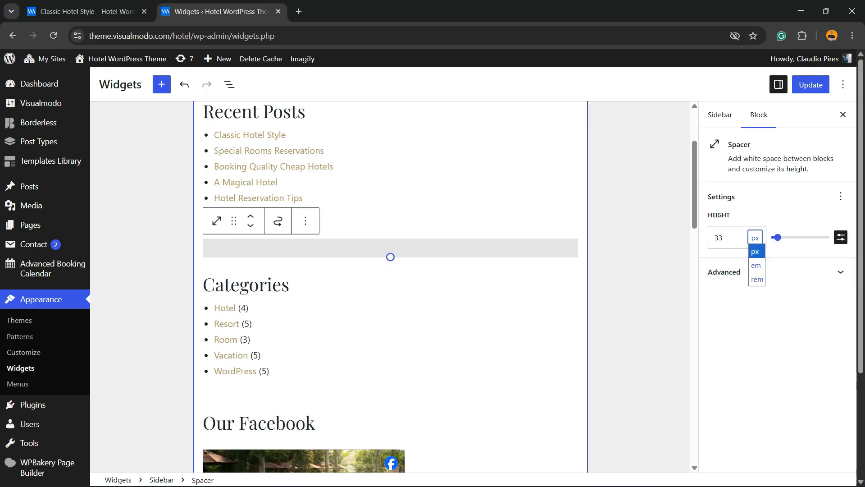
pyautogui.click(777, 272)
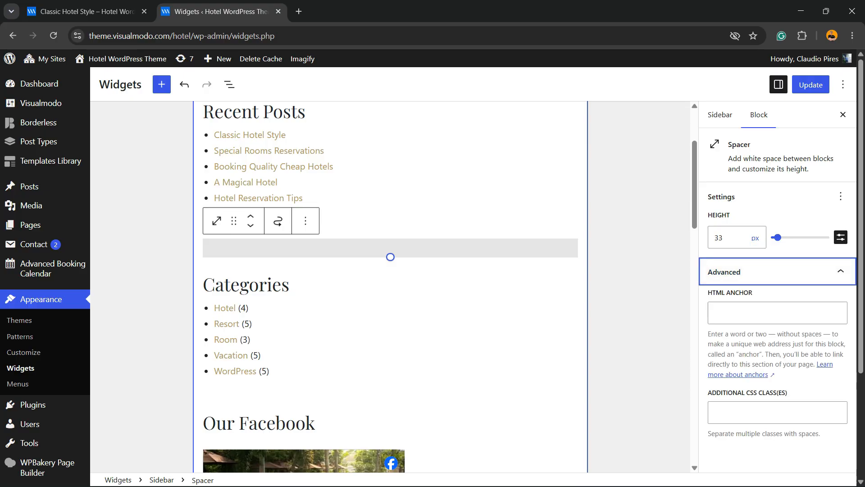
pyautogui.click(778, 272)
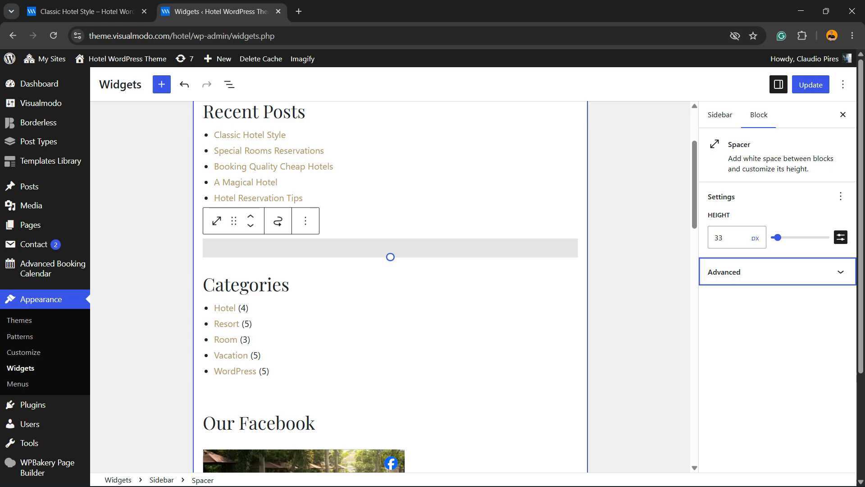
# Step: Set the height of the Spacer block between Recent Posts and Categories to 22 px
pyautogui.click(731, 237)
pyautogui.hotkey('ctrl', 'a')
pyautogui.write('22')
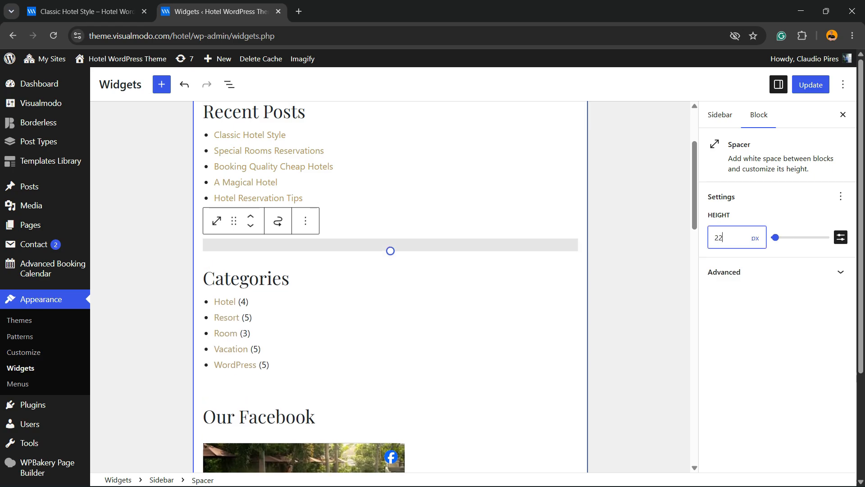
pyautogui.click(639, 246)
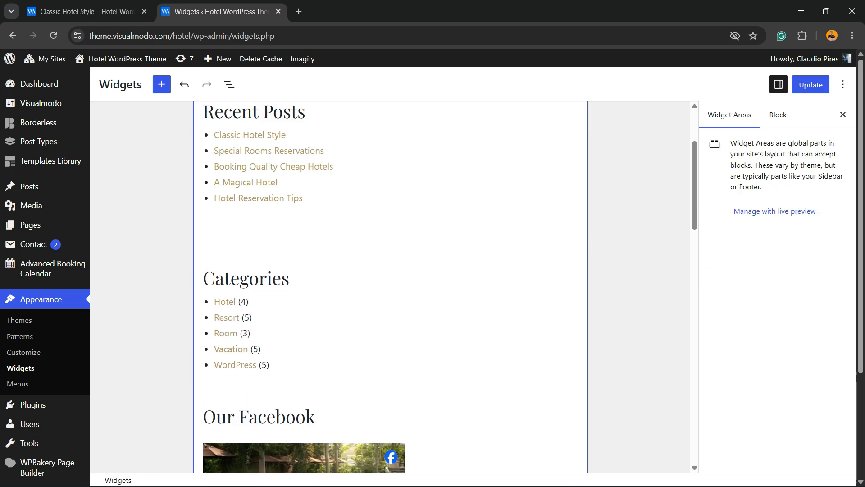
# Step: Duplicate the Spacer block above Categories and move the copy down between Categories and Our Facebook
pyautogui.click(343, 244)
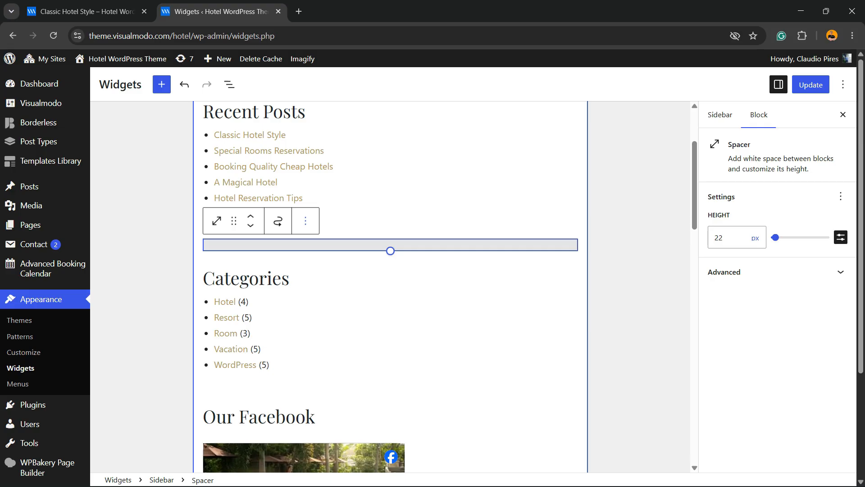
pyautogui.click(305, 220)
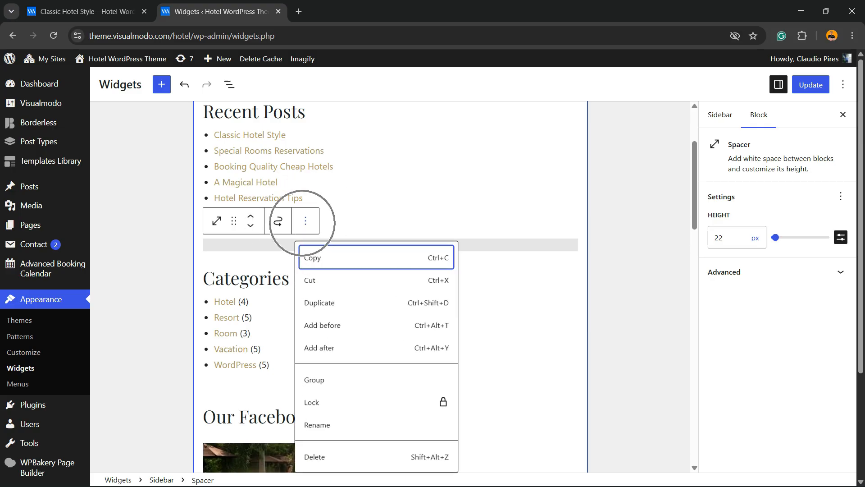
pyautogui.click(320, 302)
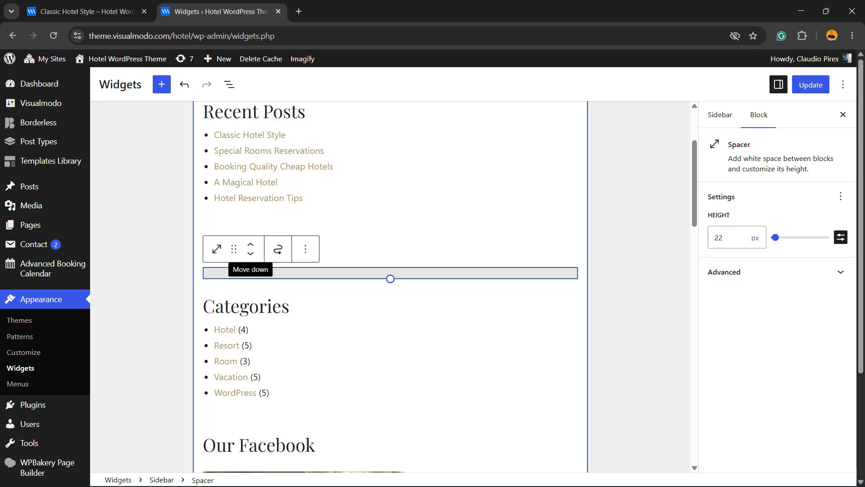
pyautogui.click(251, 254)
# Step: Duplicate the Spacer block above Our Facebook and move the copy down between the Facebook widget and Blog Tags
pyautogui.click(305, 249)
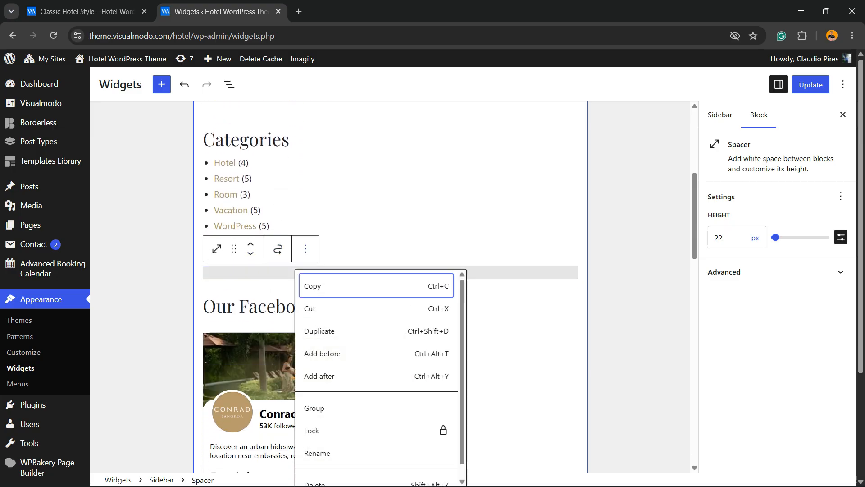
pyautogui.press('Down')
pyautogui.press('Down')
pyautogui.press('Return')
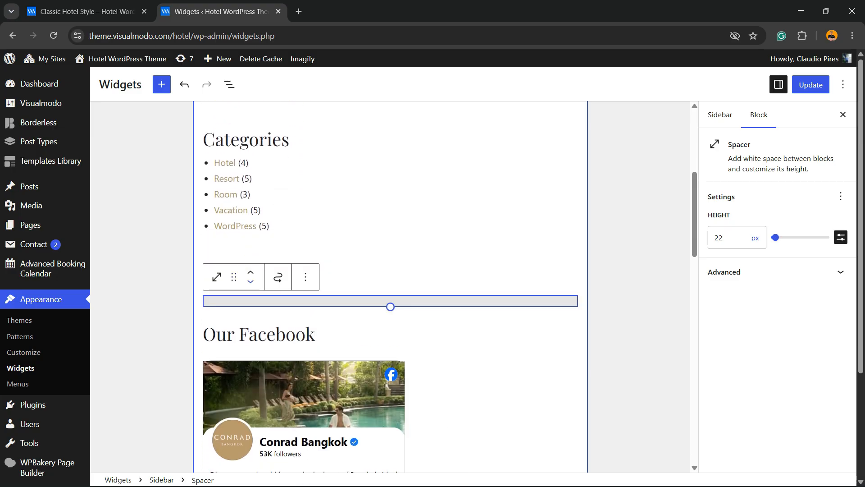
pyautogui.click(251, 281)
# Step: Duplicate the Spacer block above Blog Tags, move the copy down between Blog Tags and Social Icons, and save the widgets
pyautogui.click(306, 277)
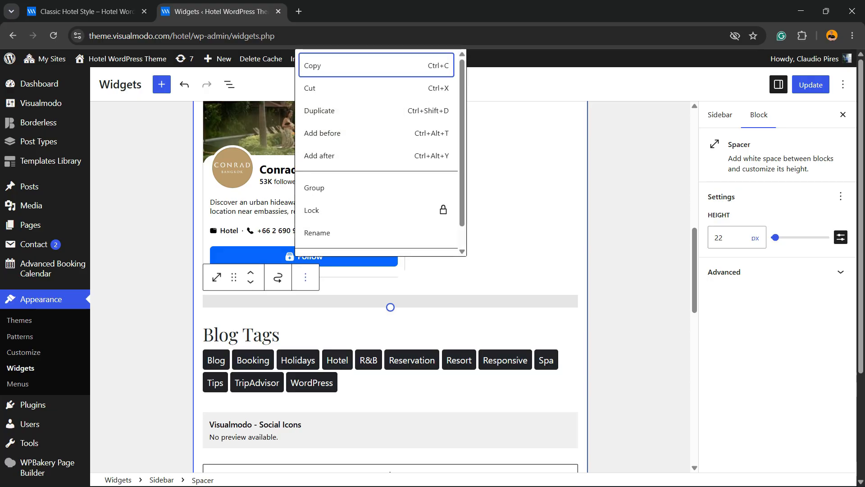
pyautogui.press('Down')
pyautogui.press('Down')
pyautogui.press('Return')
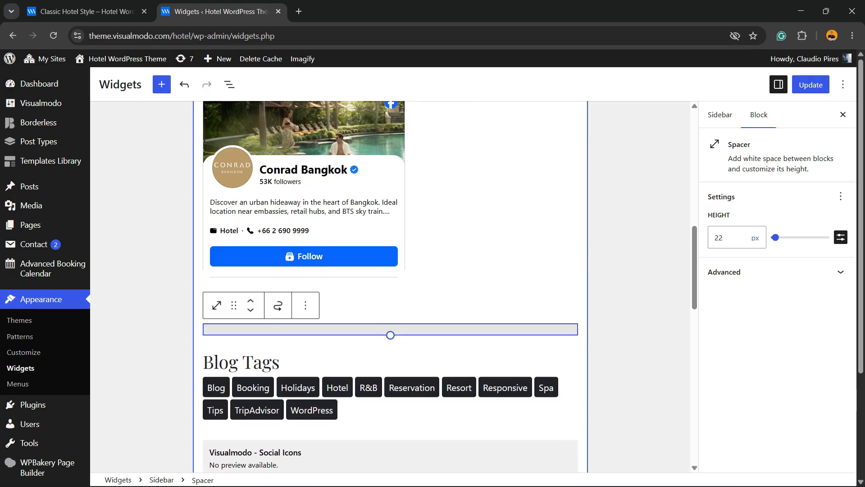
pyautogui.click(251, 310)
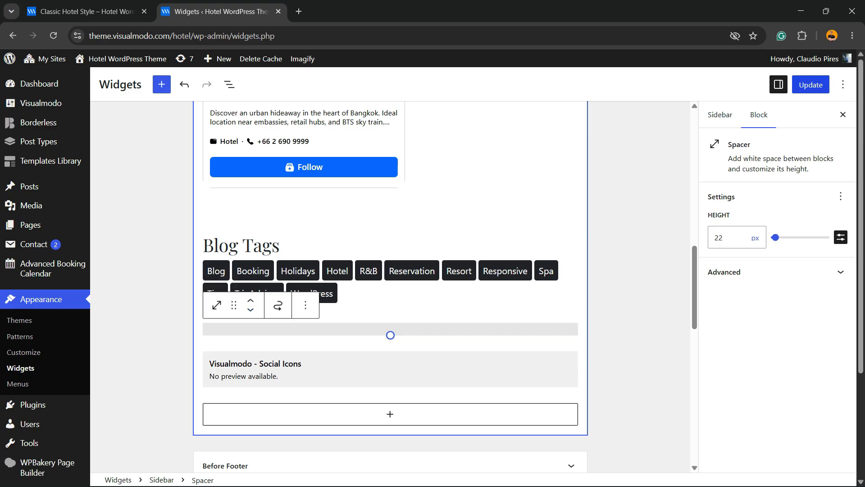
pyautogui.click(811, 85)
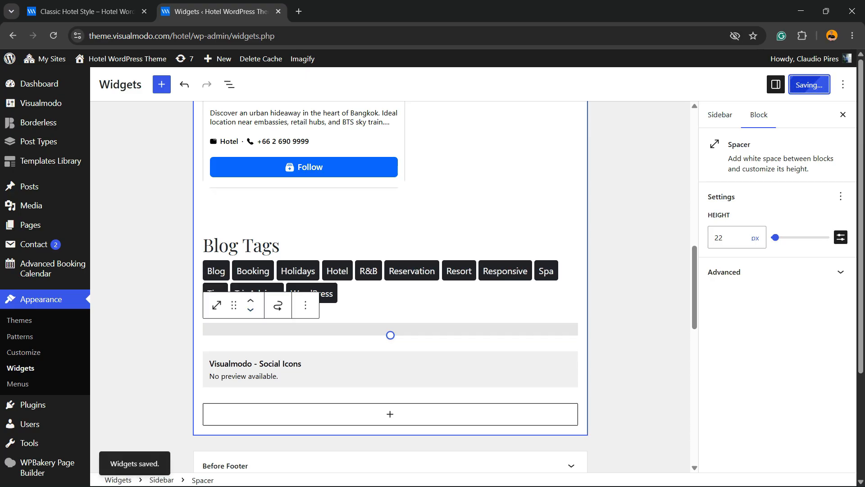
# Step: Check the spacing between the sidebar widgets on the Classic Hotel Style post, from Recent Posts down to the social icons
pyautogui.click(85, 11)
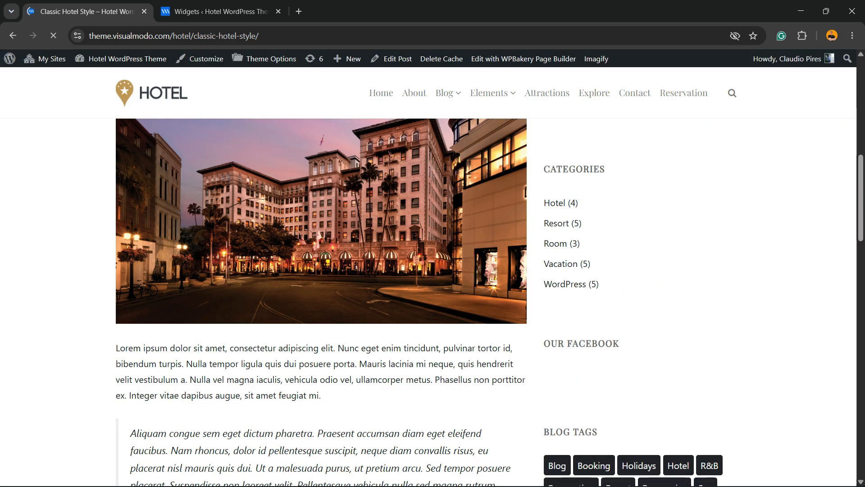
pyautogui.scroll(-7, 432, 270)
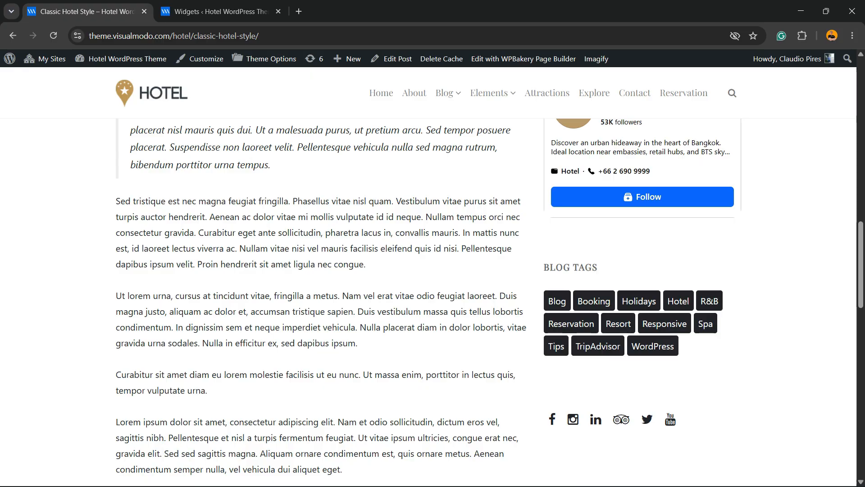
pyautogui.scroll(-3, 556, 234)
pyautogui.scroll(15, 432, 270)
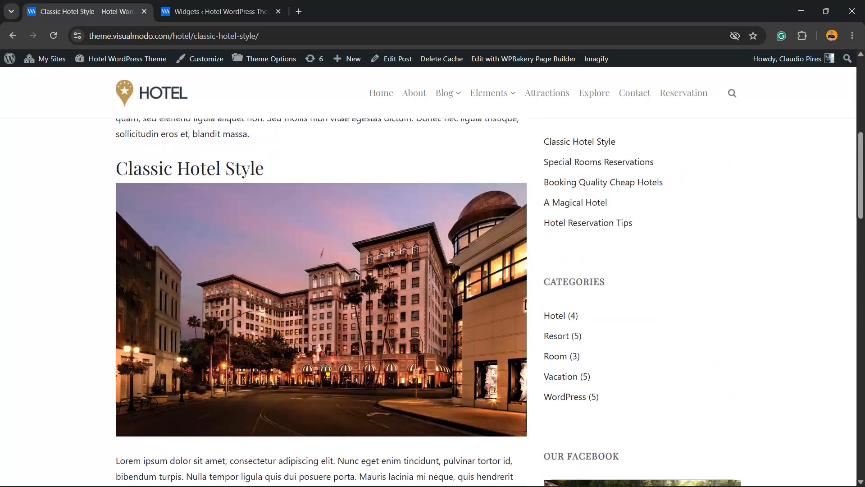
pyautogui.scroll(-7, 432, 271)
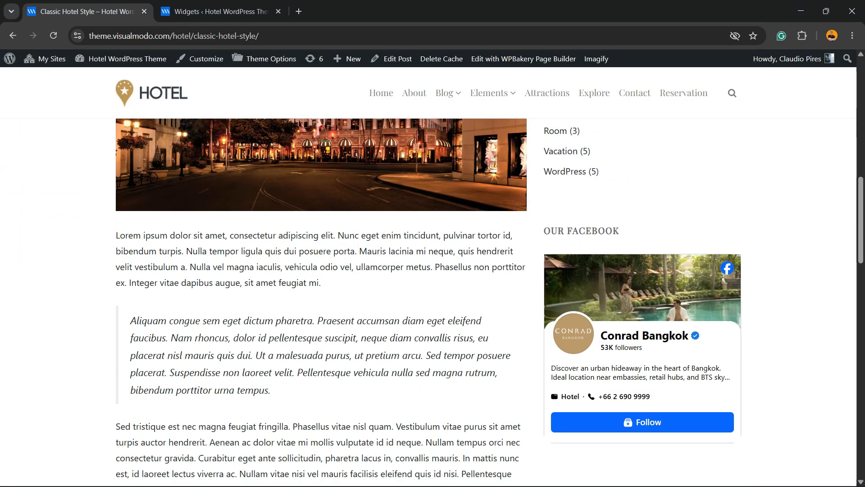
pyautogui.scroll(5, 433, 270)
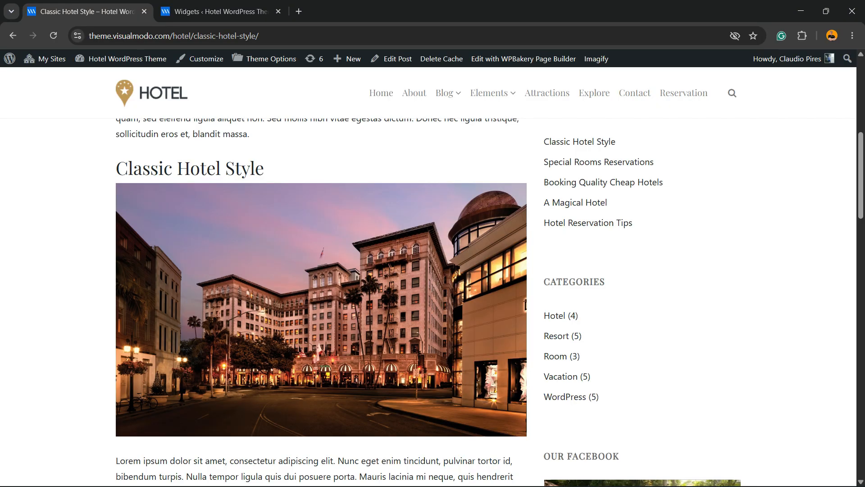
pyautogui.scroll(-11, 432, 270)
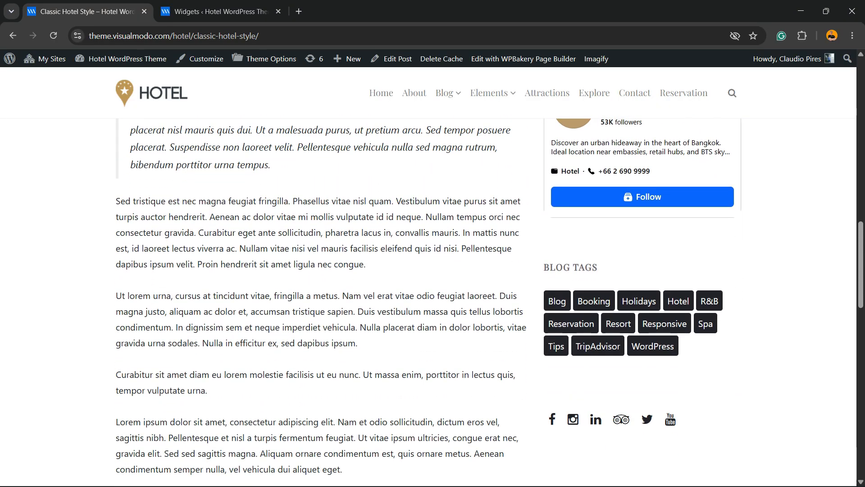
pyautogui.scroll(-8, 432, 271)
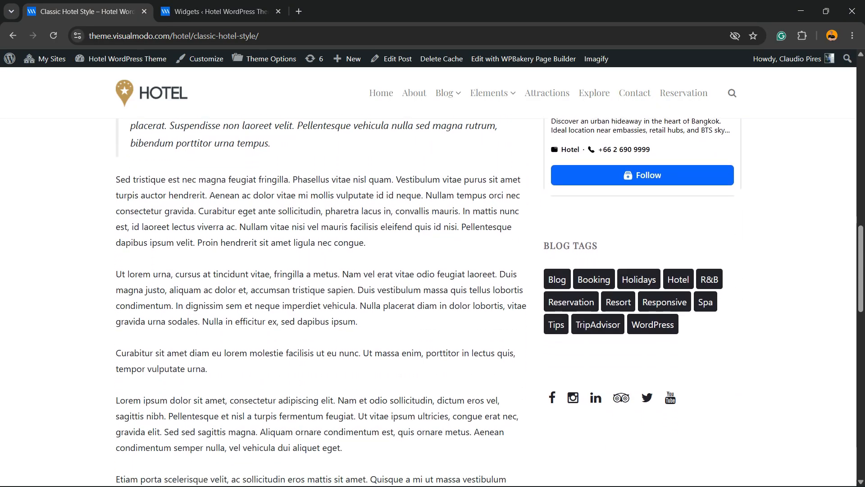
pyautogui.scroll(7, 433, 270)
pyautogui.scroll(17, 433, 302)
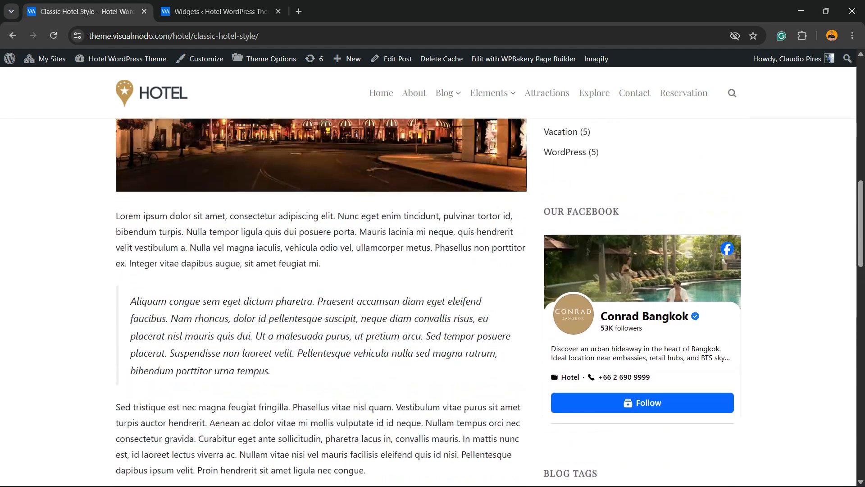